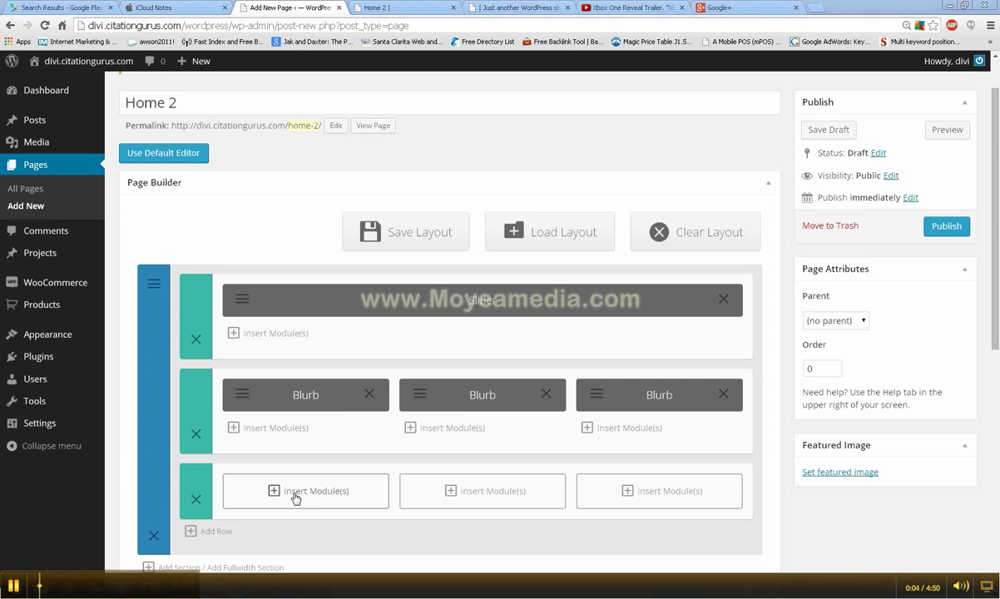
Insert an Animated Counters module into the first column of the third row and look through its color and label settings.
click(293, 492)
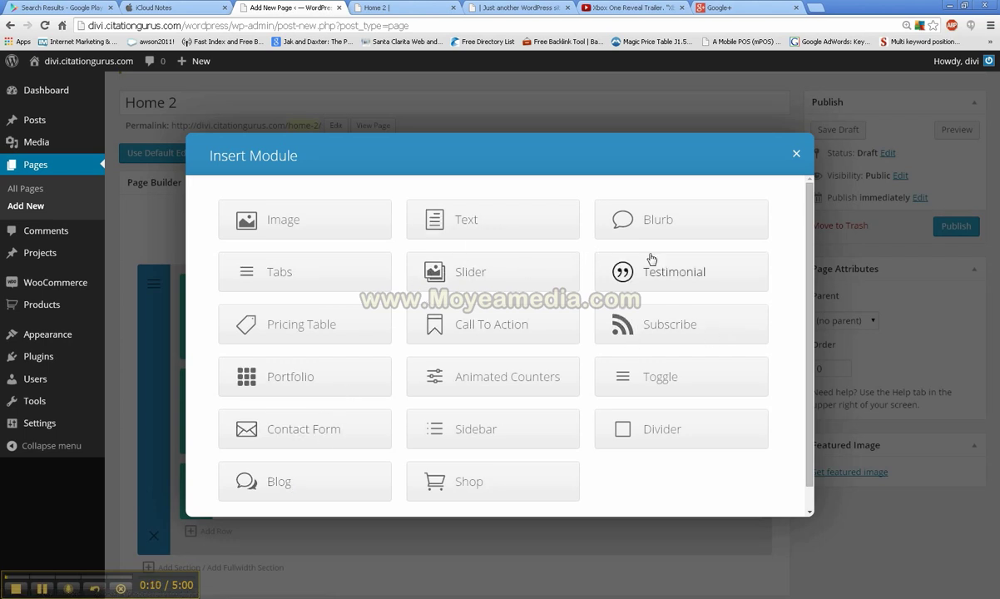
click(468, 380)
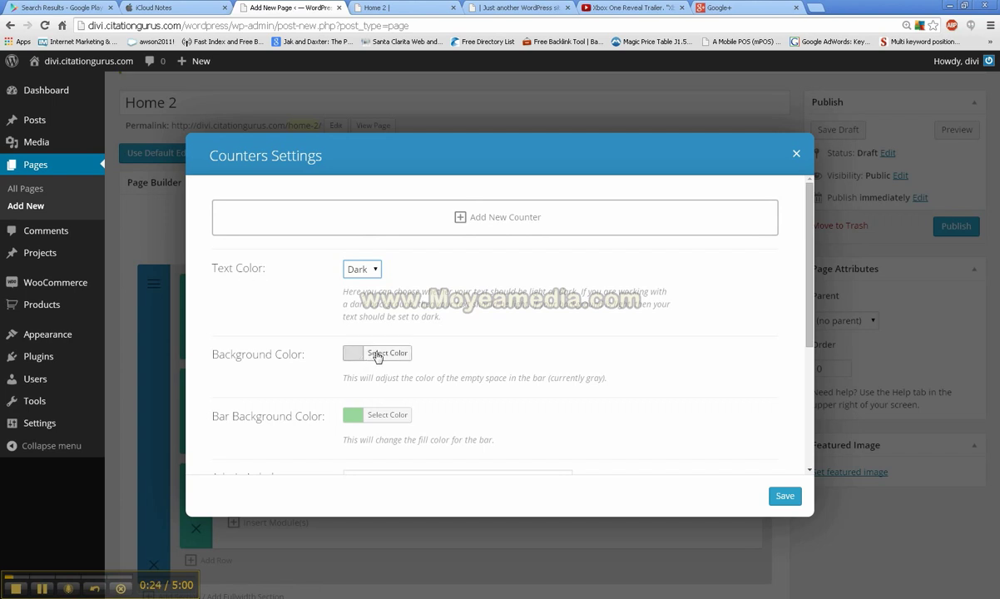
scroll(373, 353, down, 2)
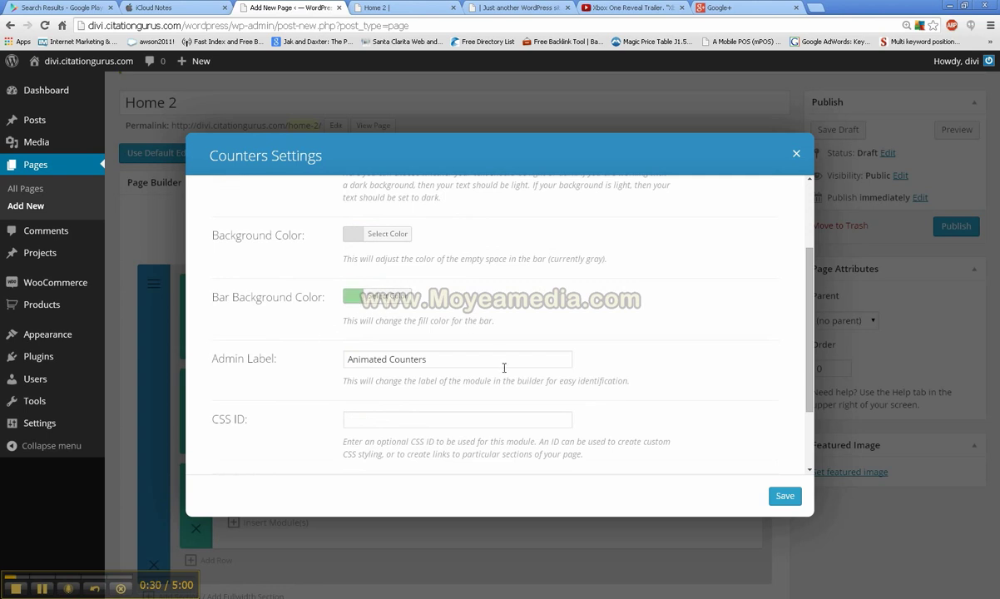
scroll(501, 358, down, 1)
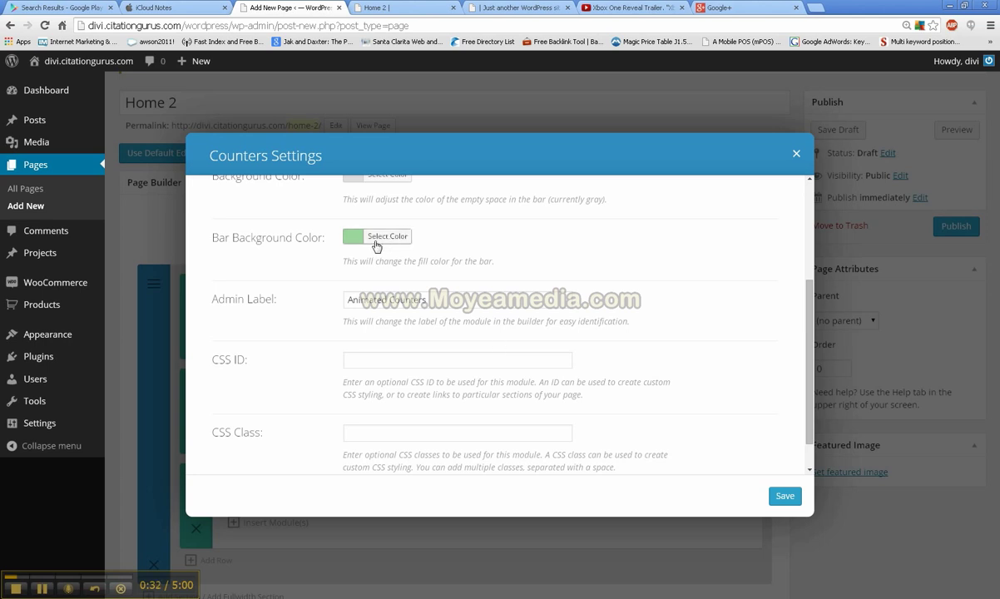
scroll(441, 304, down, 1)
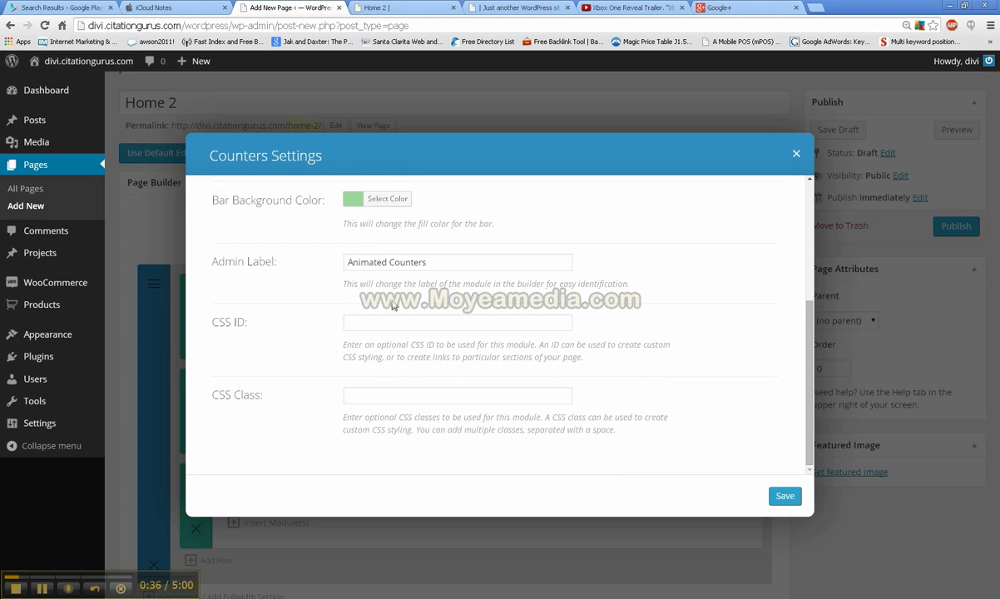
scroll(367, 268, up, 5)
scroll(367, 269, up, 1)
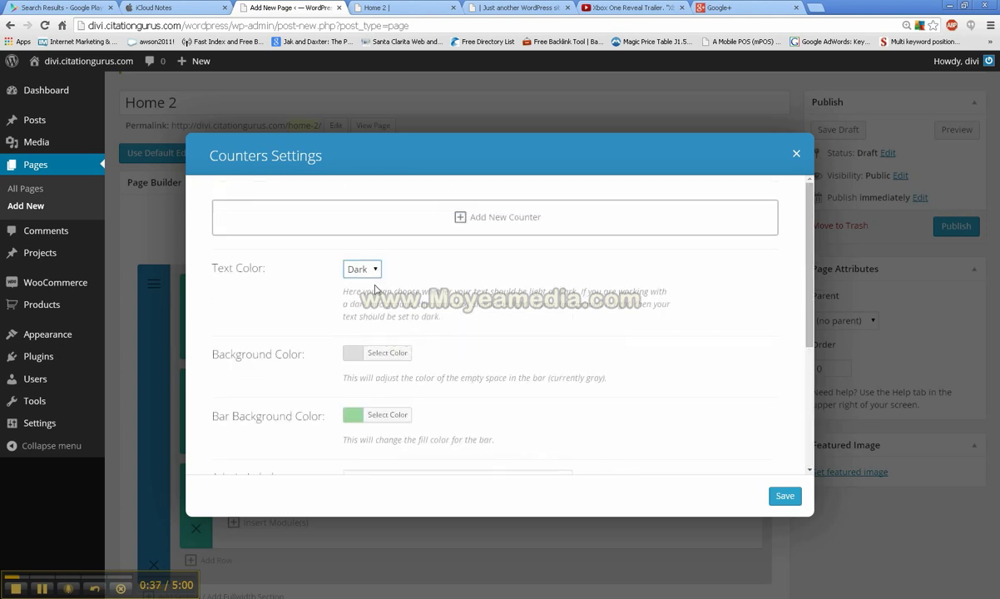
Add a counter titled "Demo 1" with a percentage of 20 to the module and save it.
click(464, 220)
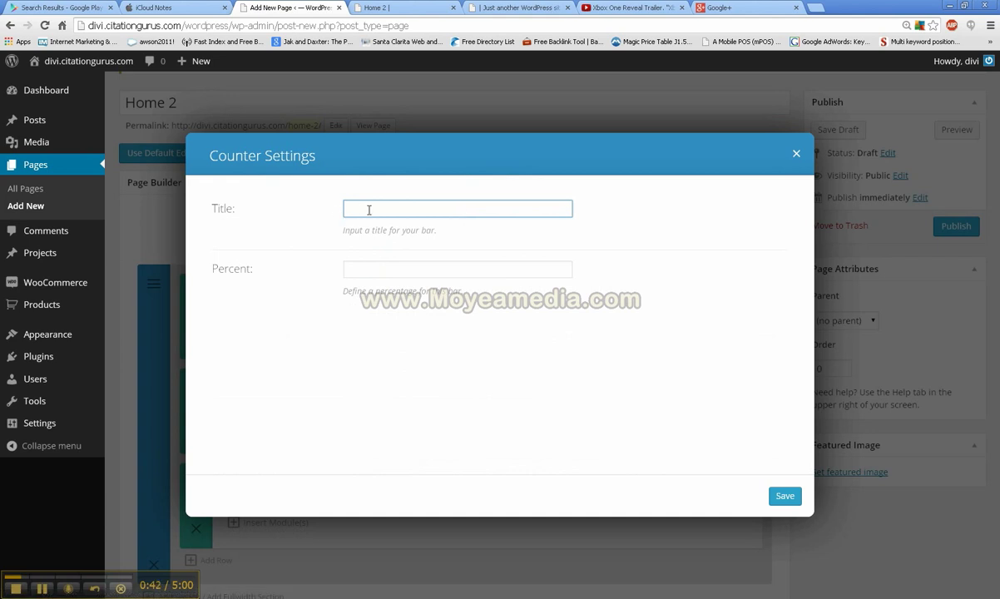
text(DEm)
click(387, 270)
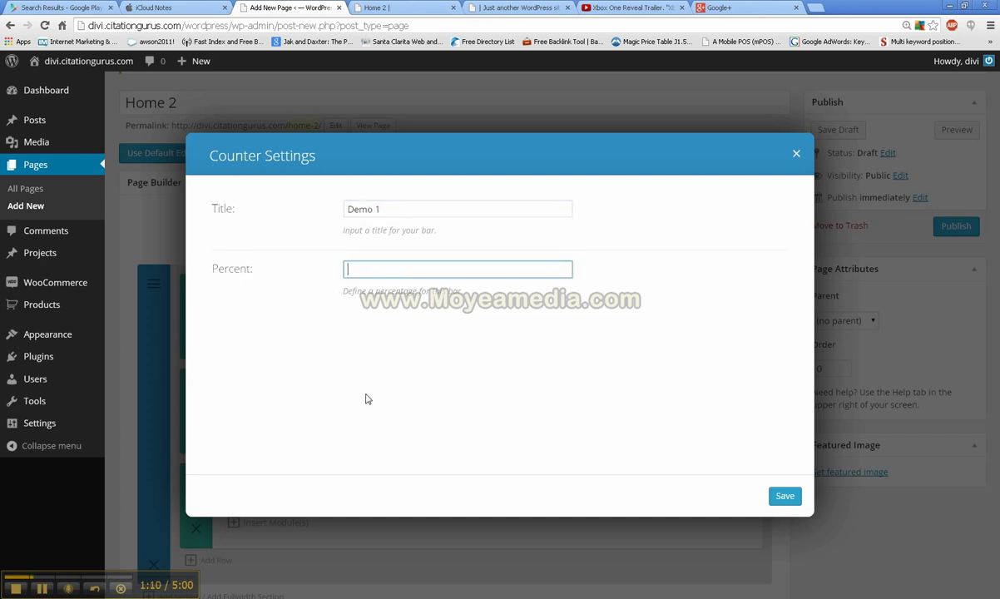
text(20)
click(790, 498)
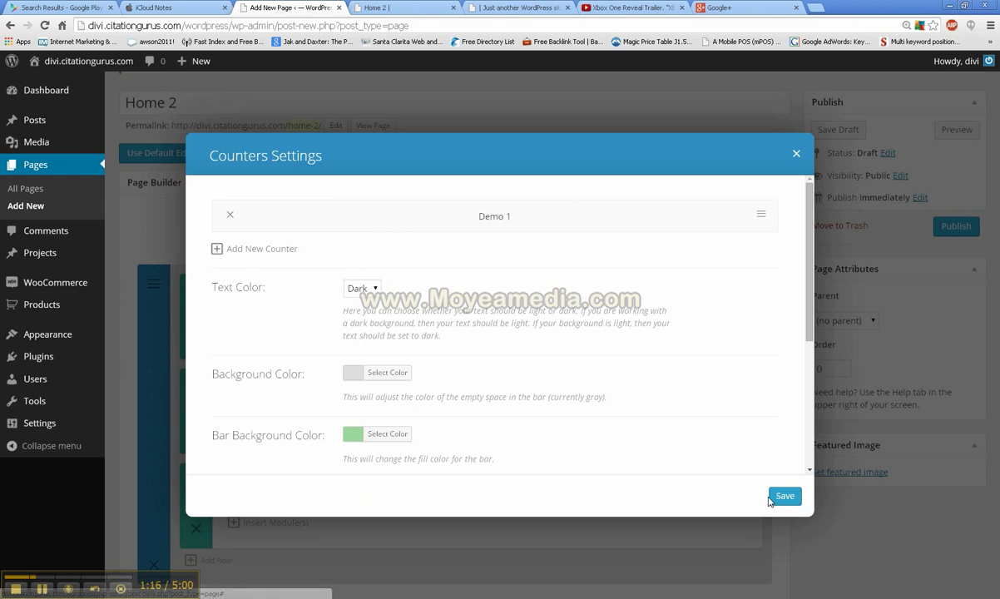
Add and save a second counter titled "Demo2" at 32 percent, and open a blank third counter.
click(258, 252)
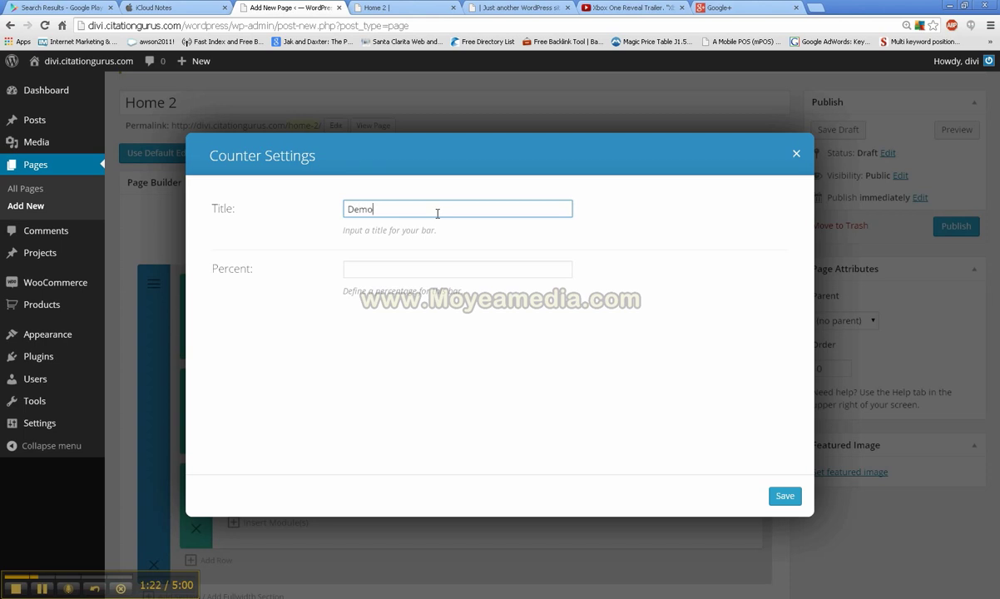
click(379, 269)
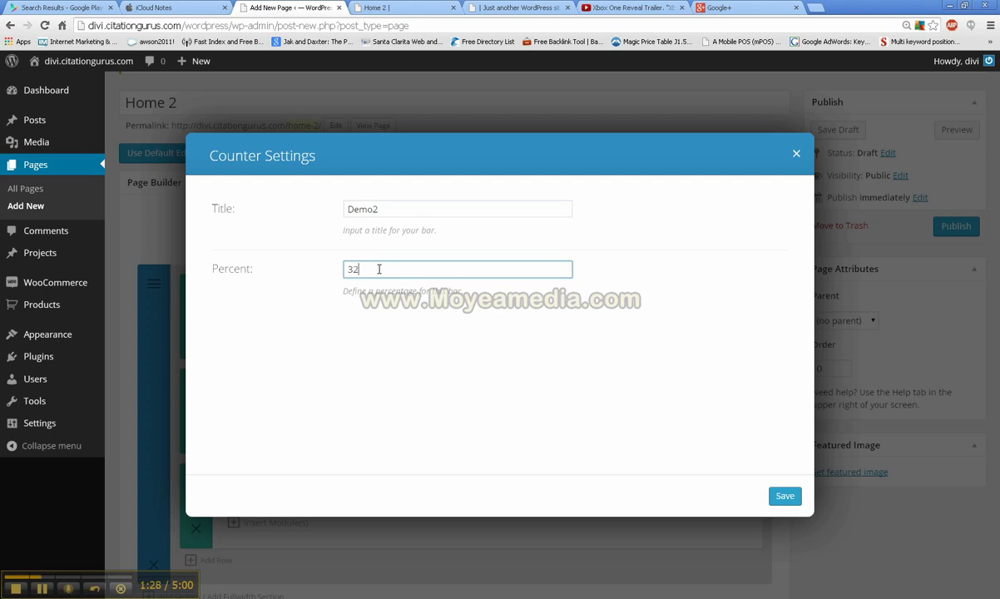
click(785, 496)
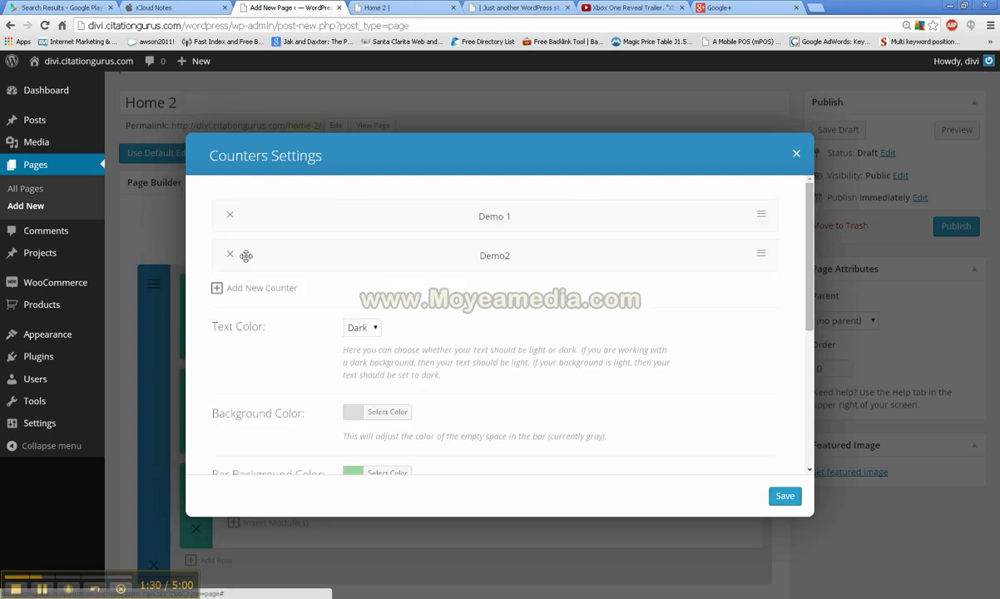
click(243, 290)
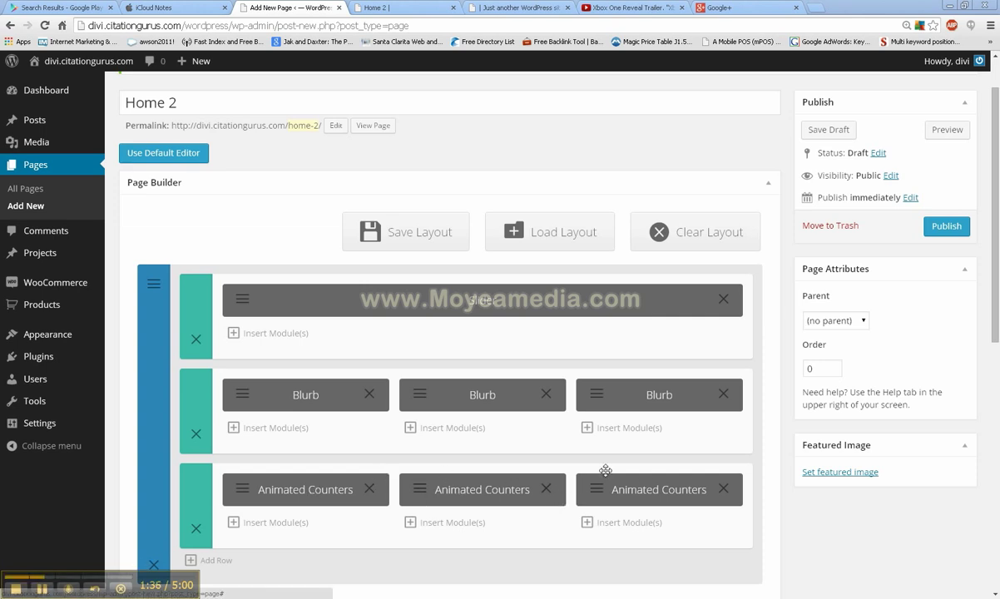
Preview the Home 2 page and examine the animated counter bars beneath the blurbs.
click(949, 129)
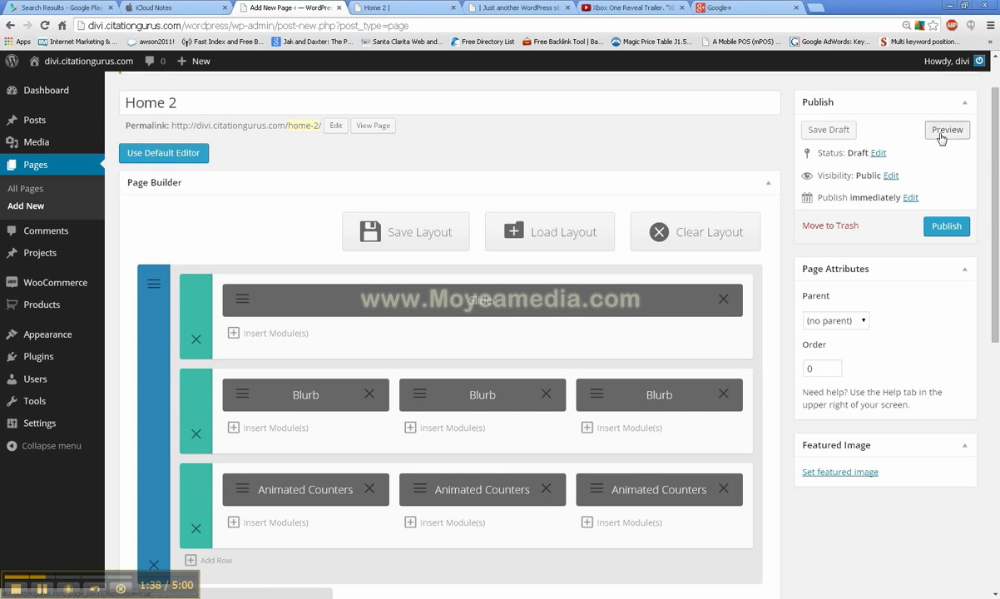
click(387, 10)
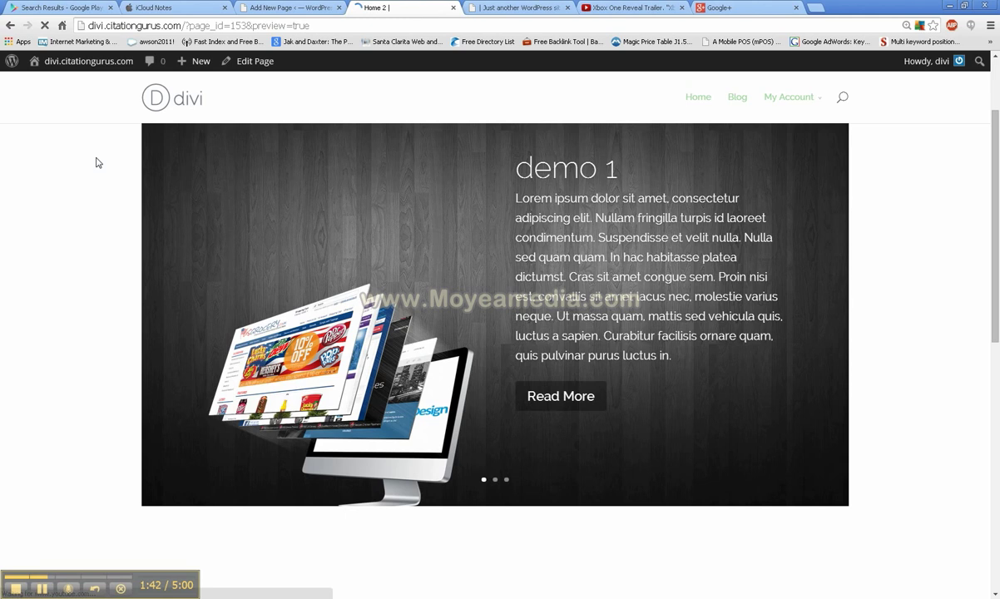
scroll(96, 162, down, 4)
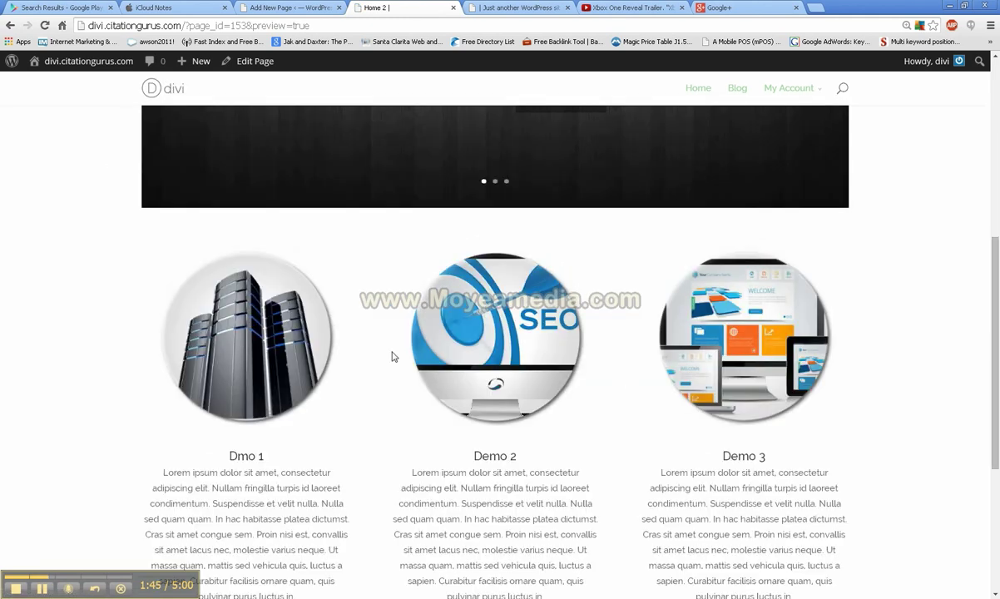
scroll(108, 351, down, 3)
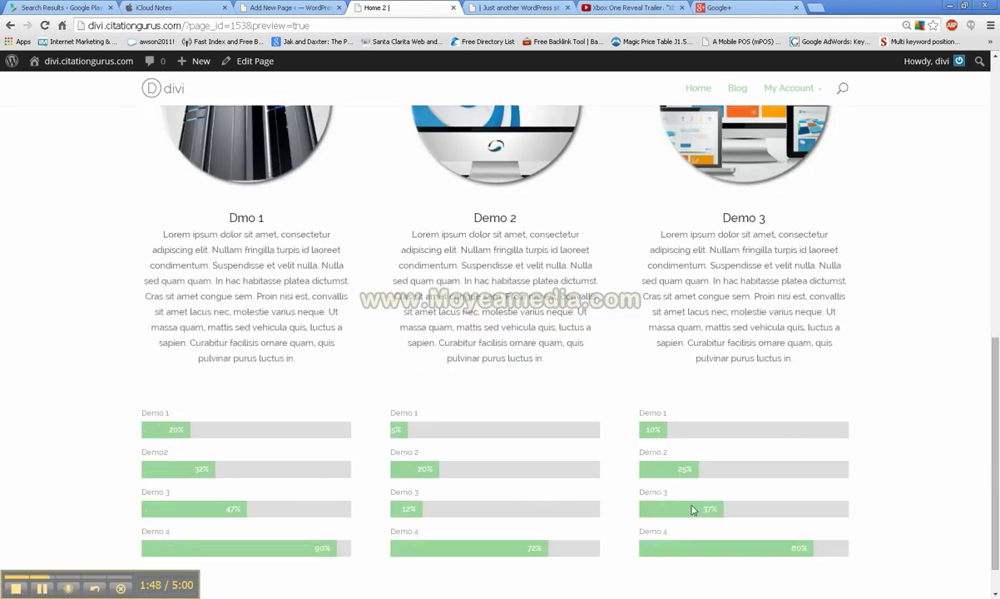
scroll(601, 484, down, 1)
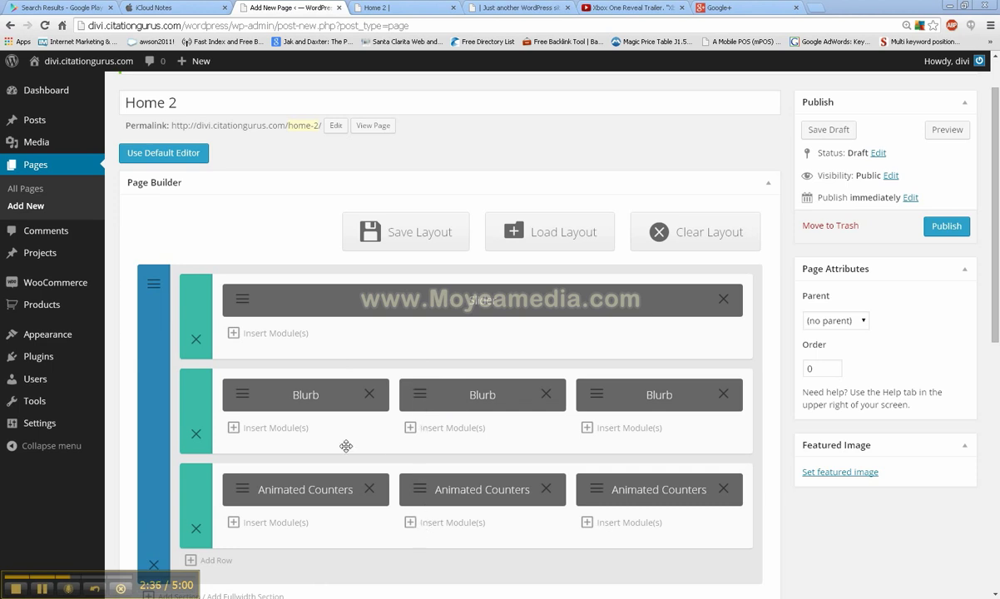
Add a row below the Animated Counters row with three 1/3 columns.
click(216, 563)
scroll(314, 424, down, 2)
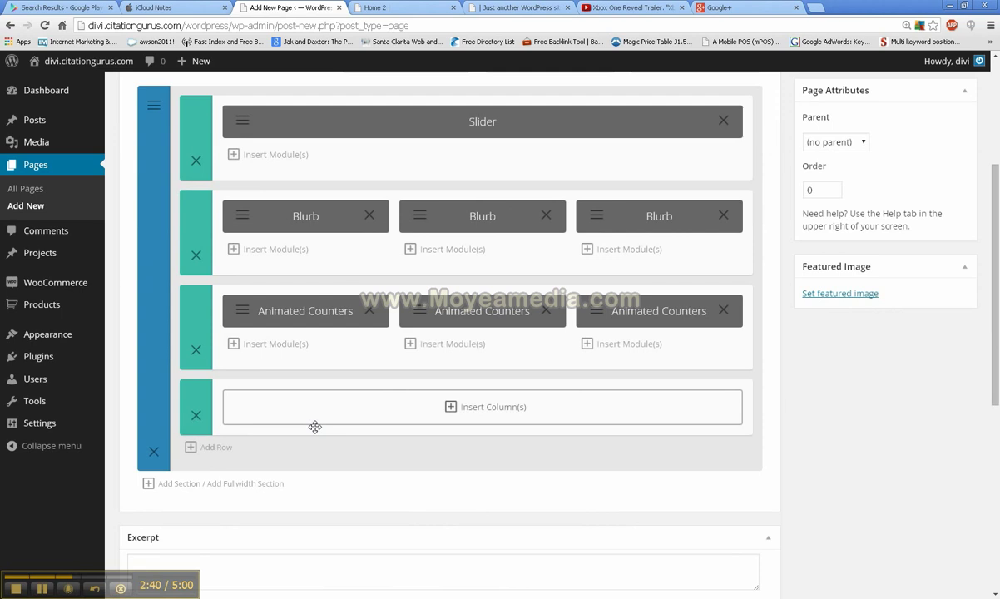
click(456, 408)
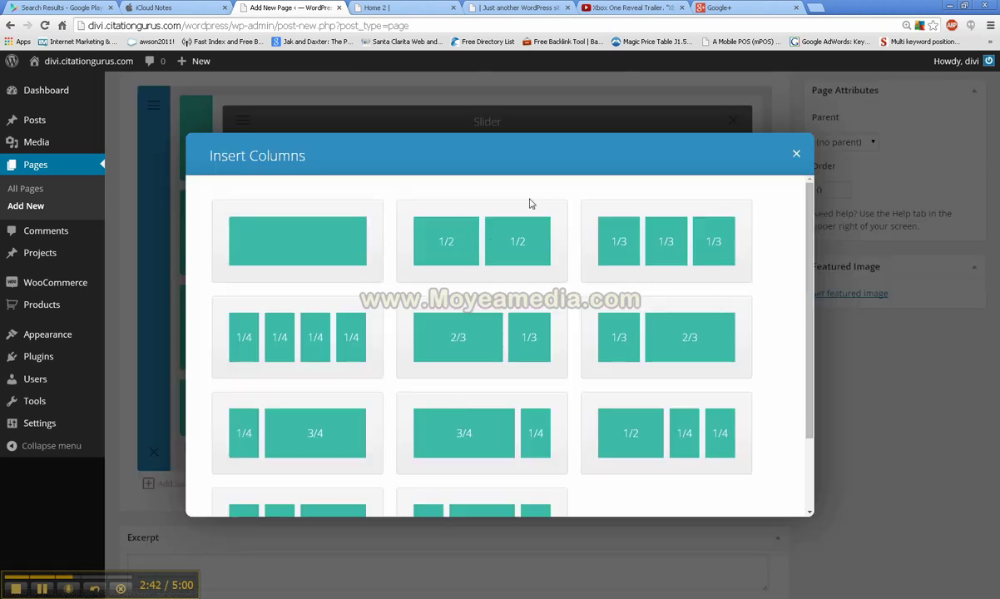
click(638, 252)
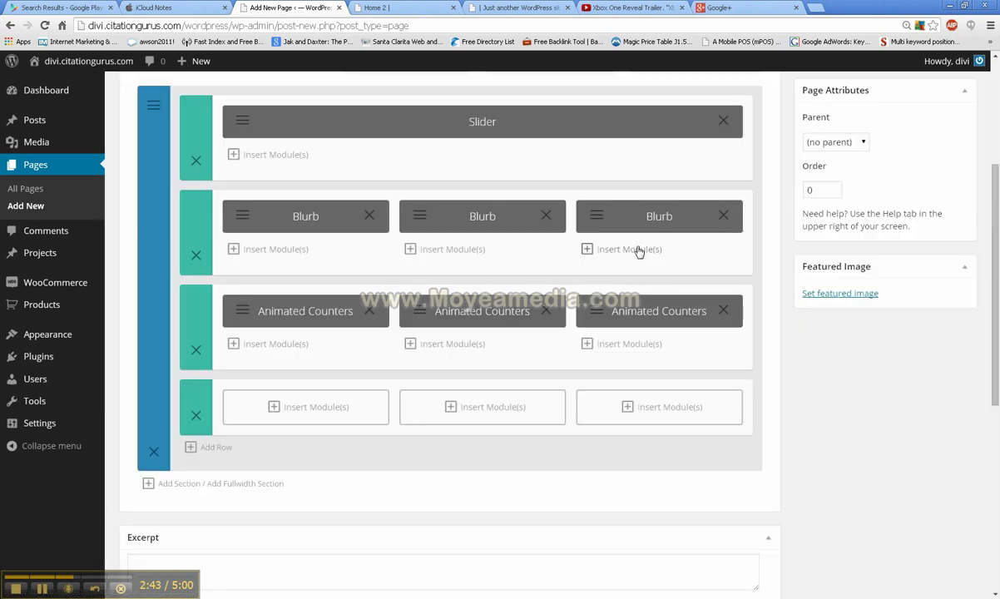
Insert a Toggle module into the new row's first column and title it "Demo 1".
click(316, 418)
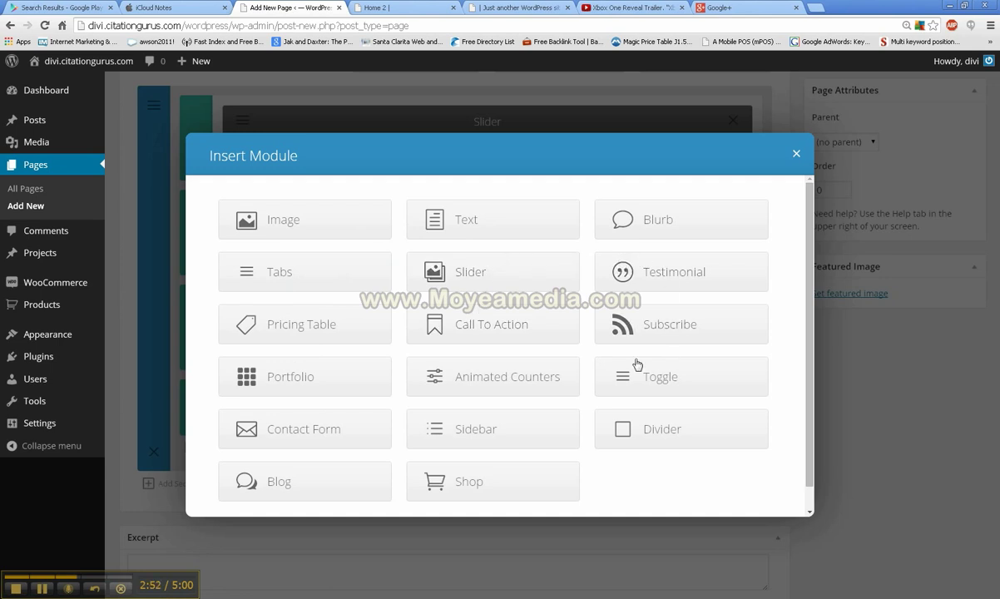
click(646, 384)
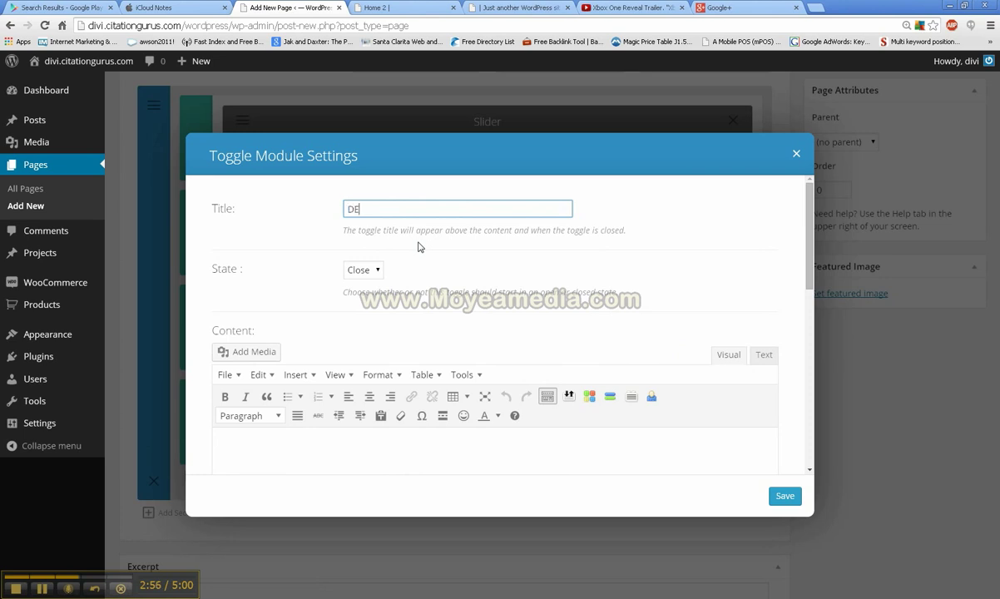
text(Demo 1)
Fill the toggle's content with the placeholder paragraph beginning "Lorem ipsum dolor sit amet", undoing the mistakenly pasted file path.
scroll(487, 271, down, 1)
scroll(487, 271, down, 1)
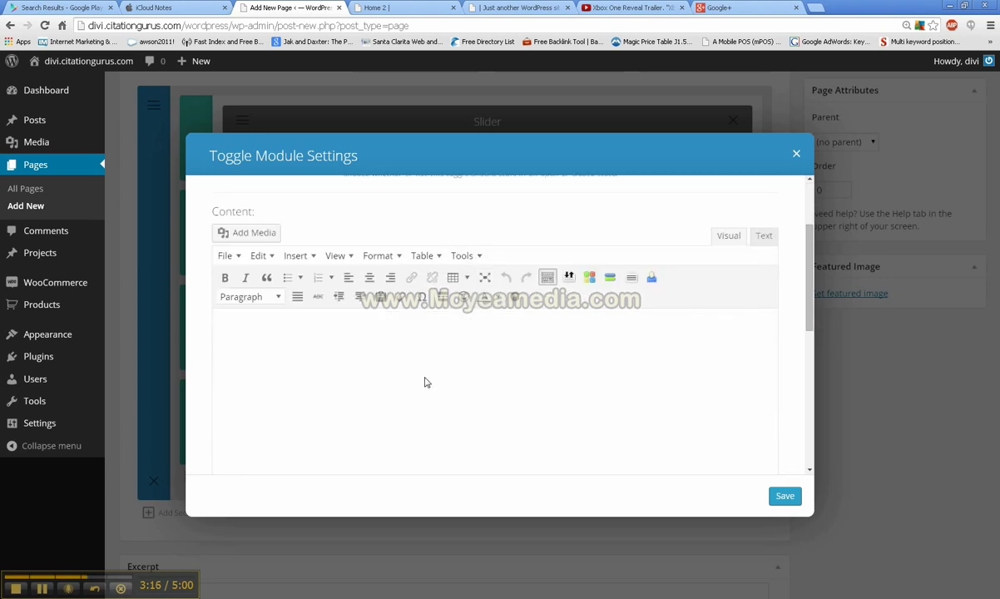
text(C:\Users\Seans\Downloads\divi_part_3.swf)
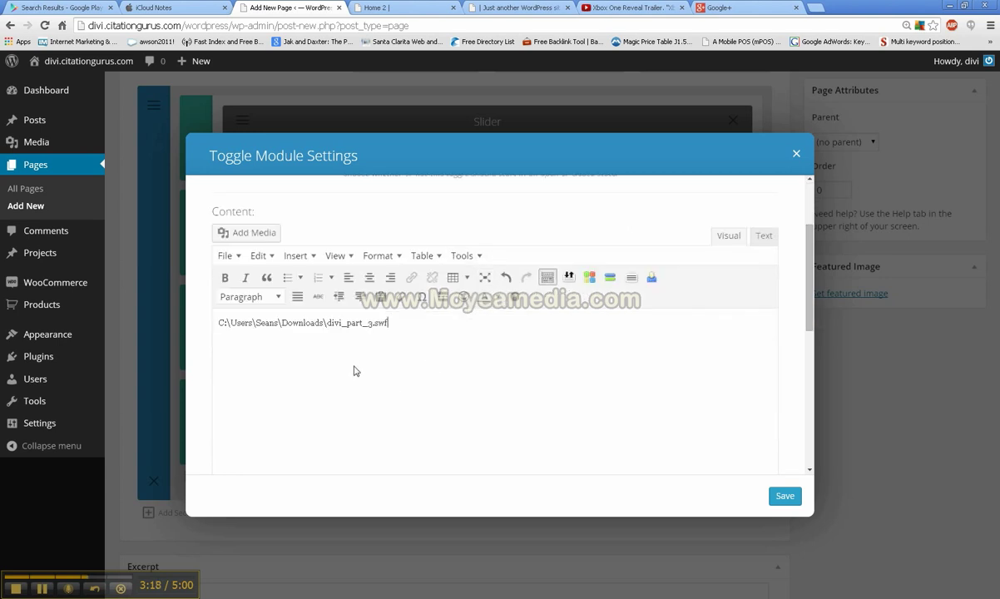
key(ctrl+z)
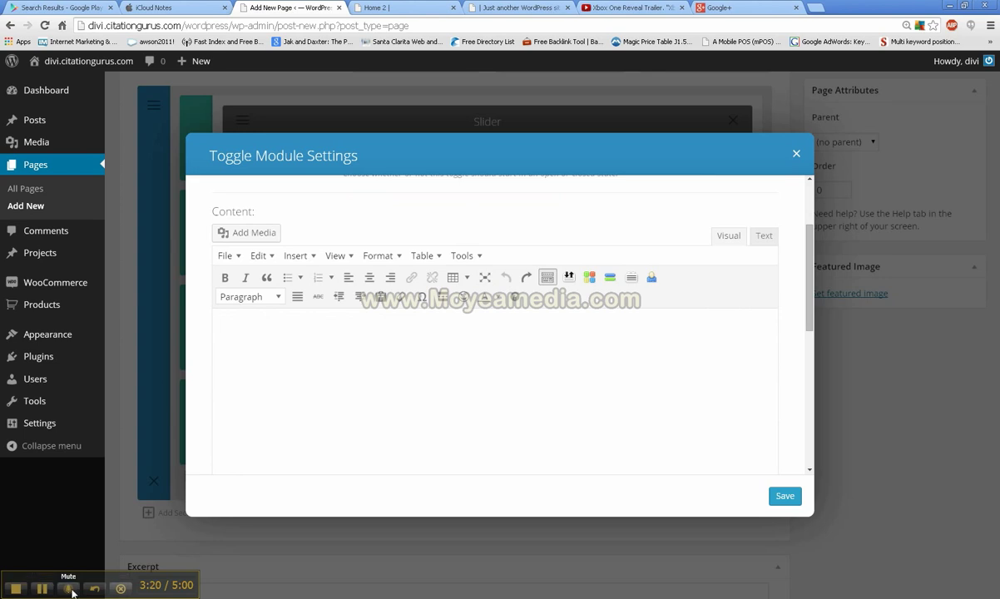
click(393, 375)
text(Lorem ipsum dolor sit amet, consectetur adipiscing elit. Nullam fringilla turpis id laoreet condimentum. Suspendisse et velit nulla. Nulla sed quam quam. In hac habitasse platea dictumst. Cras sit amet congue sem. Proin nisi est, convallis sit amet lacus nec, molestie varius neque. Ut massa quam, mattis sed vehicula quis, luctus a sapien. Curabitur facilisis ornare quam, quis pulvinar purus luctus in.)
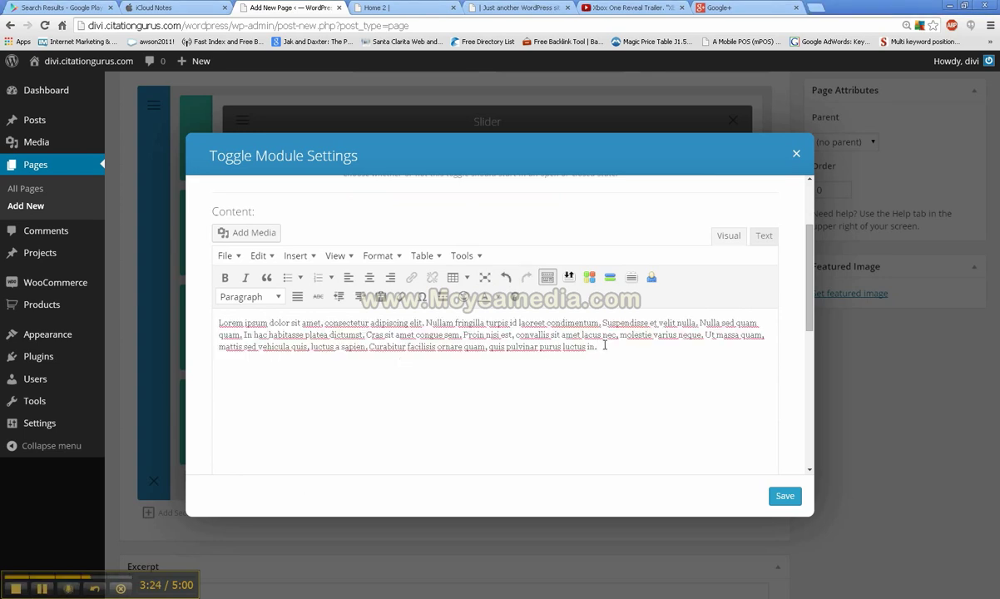
Select the toggle's content text, look through the remaining settings and choose Close as the toggle's state.
key(ctrl+a)
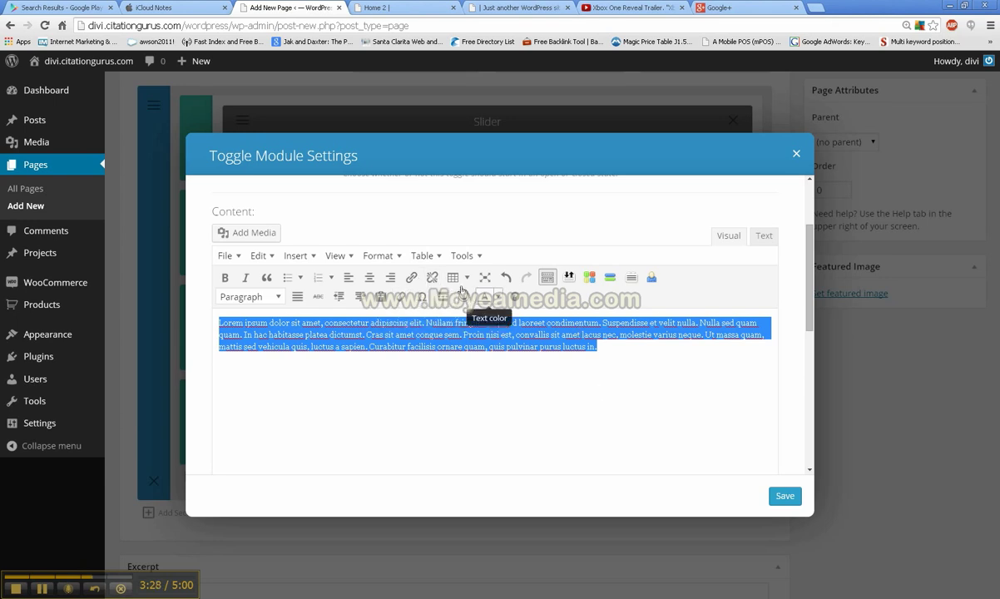
scroll(466, 295, up, 2)
scroll(461, 287, down, 6)
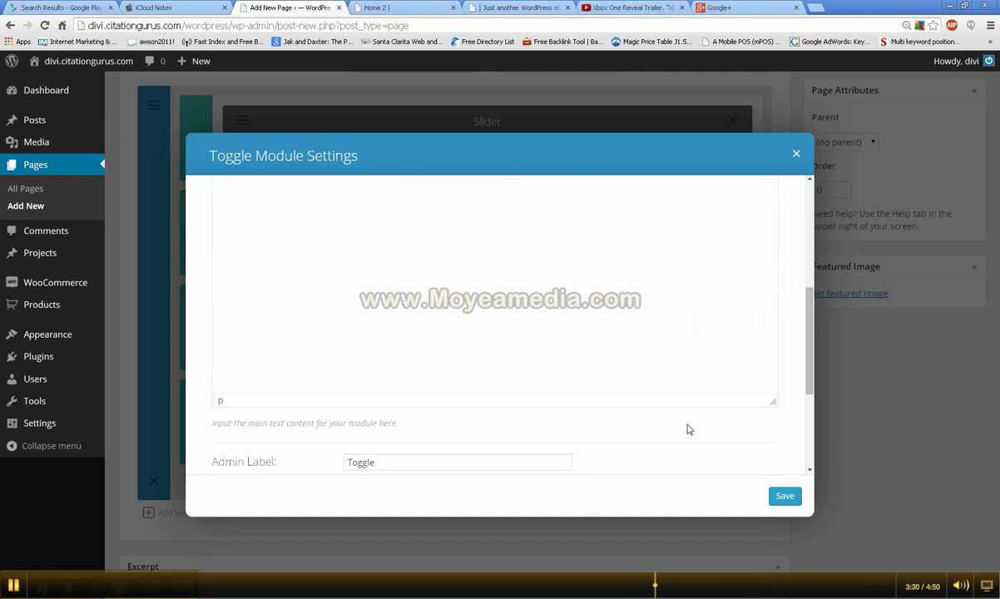
scroll(623, 330, down, 2)
scroll(617, 316, down, 2)
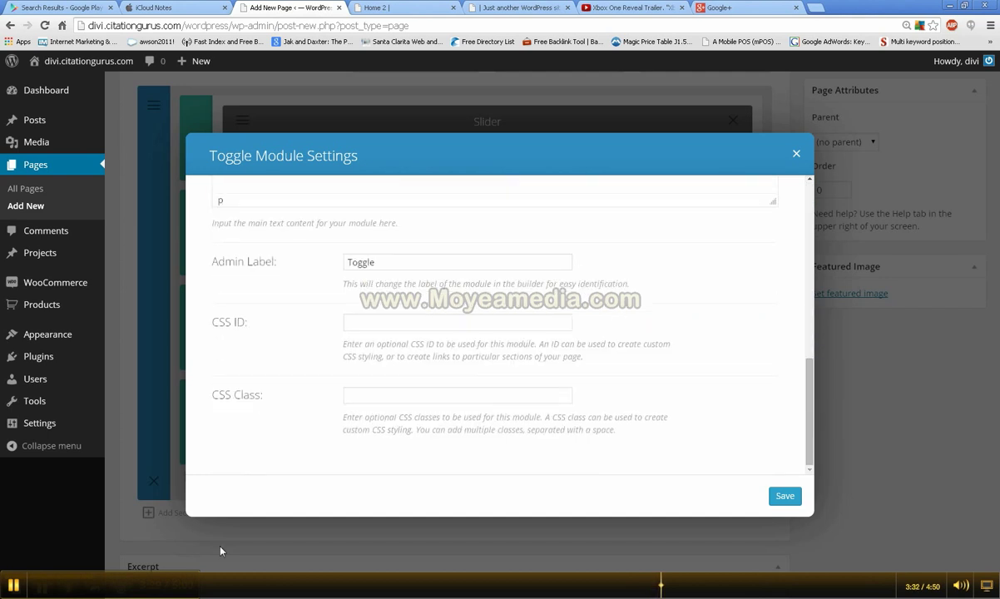
scroll(328, 254, up, 10)
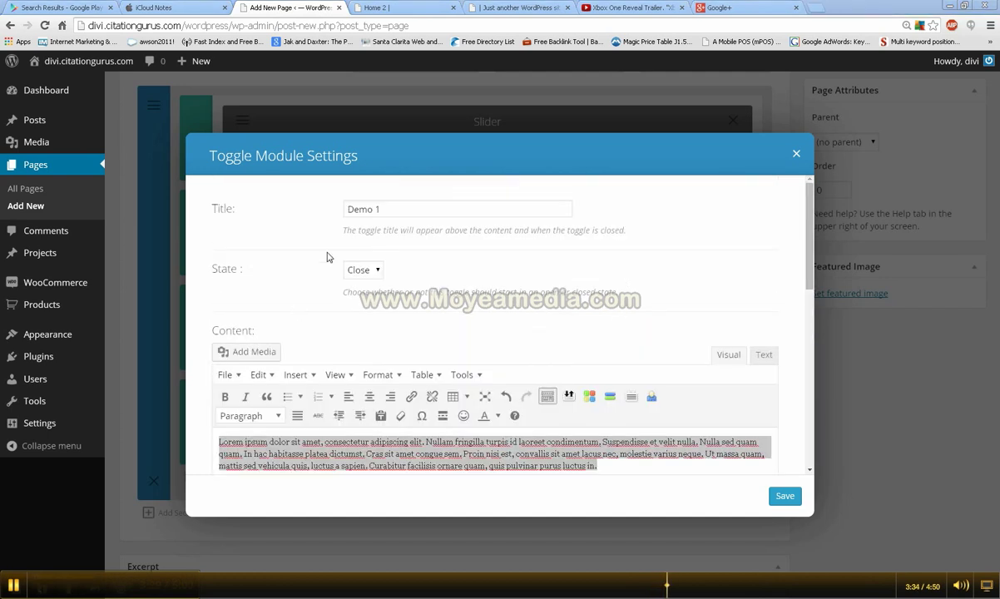
click(373, 271)
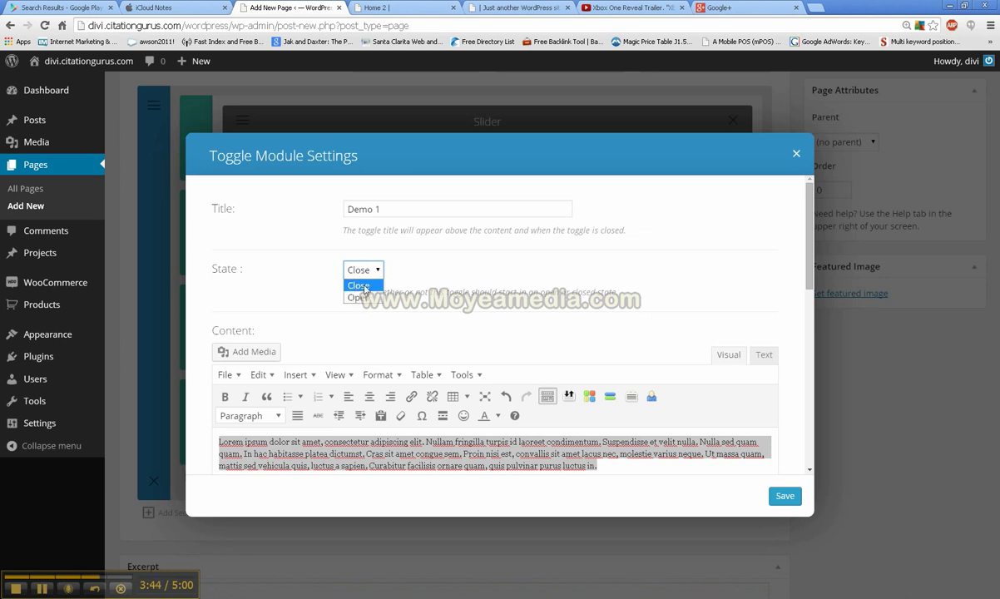
click(363, 287)
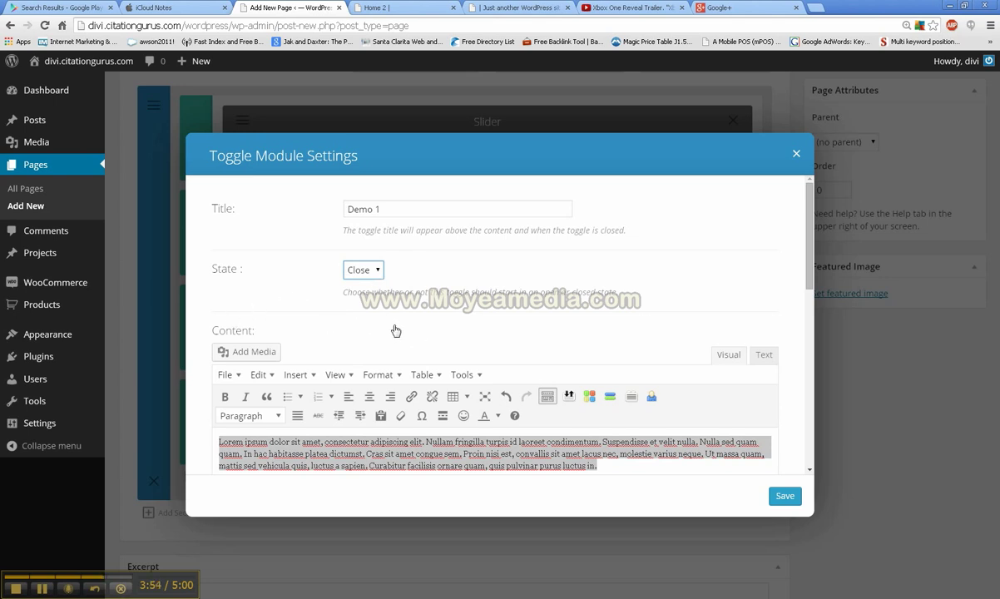
click(42, 589)
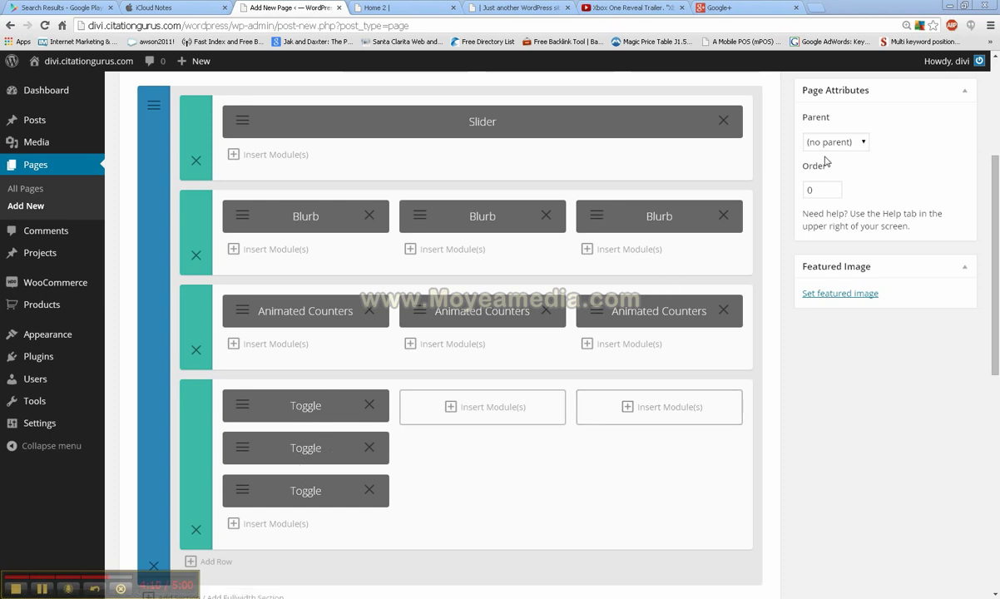
scroll(934, 198, up, 3)
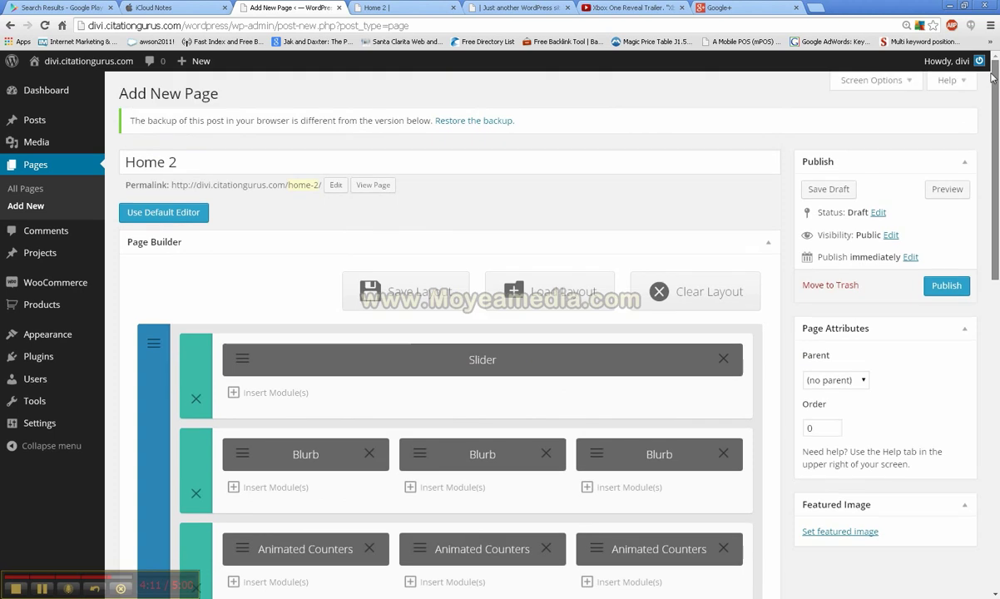
Preview the updated Home 2 page and bring the toggles below the animated counters into view.
click(948, 190)
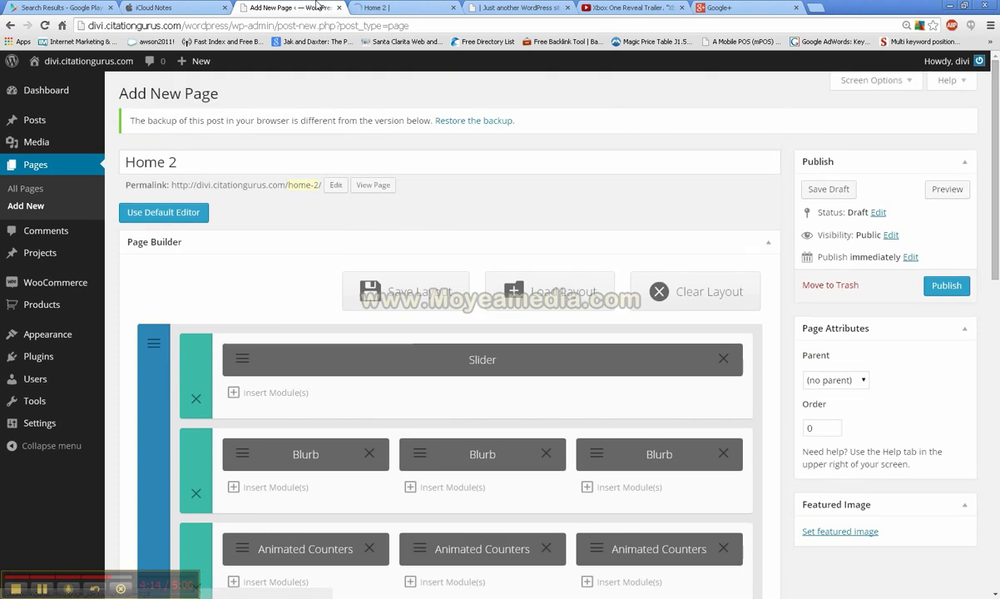
click(397, 7)
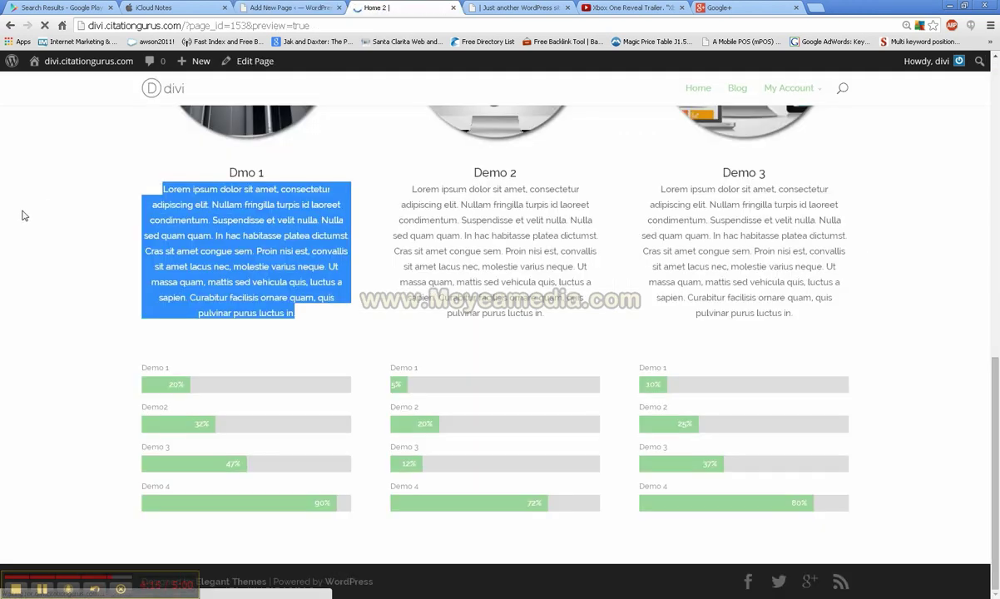
scroll(23, 215, down, 10)
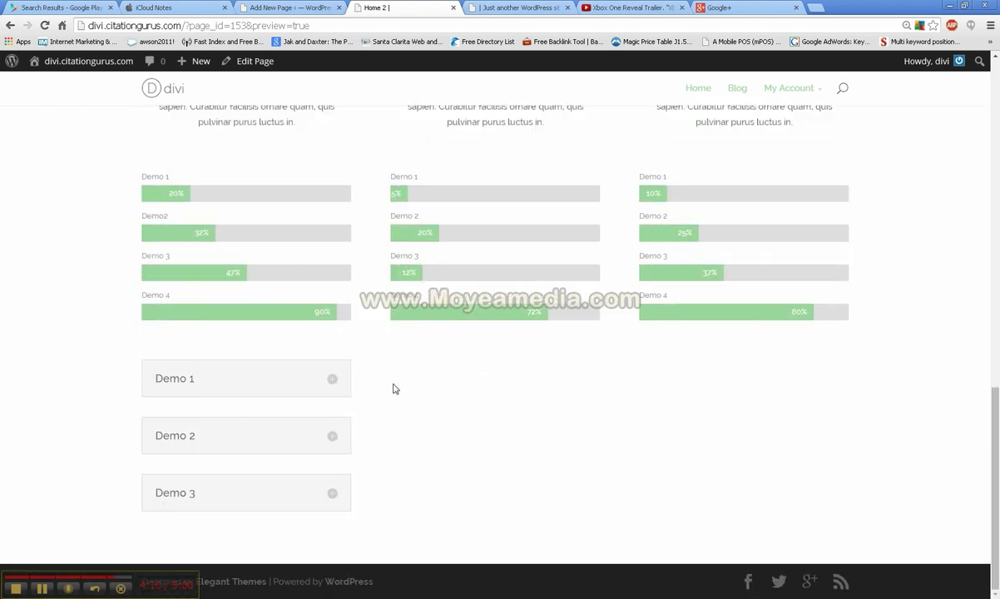
Expand and collapse the Demo 1, Demo 2 and Demo 3 toggles one after another to test them in the preview.
click(332, 380)
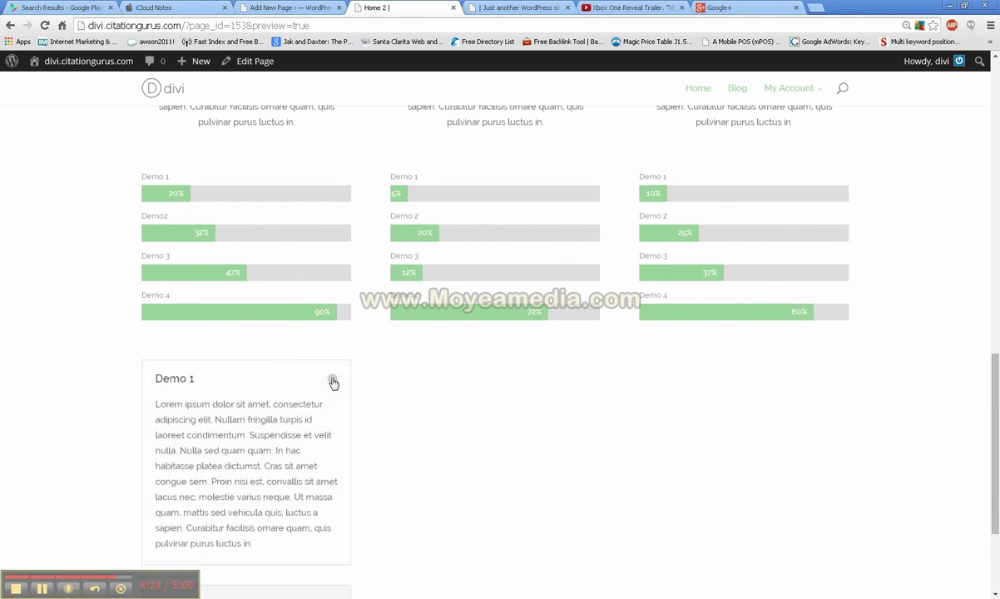
click(333, 382)
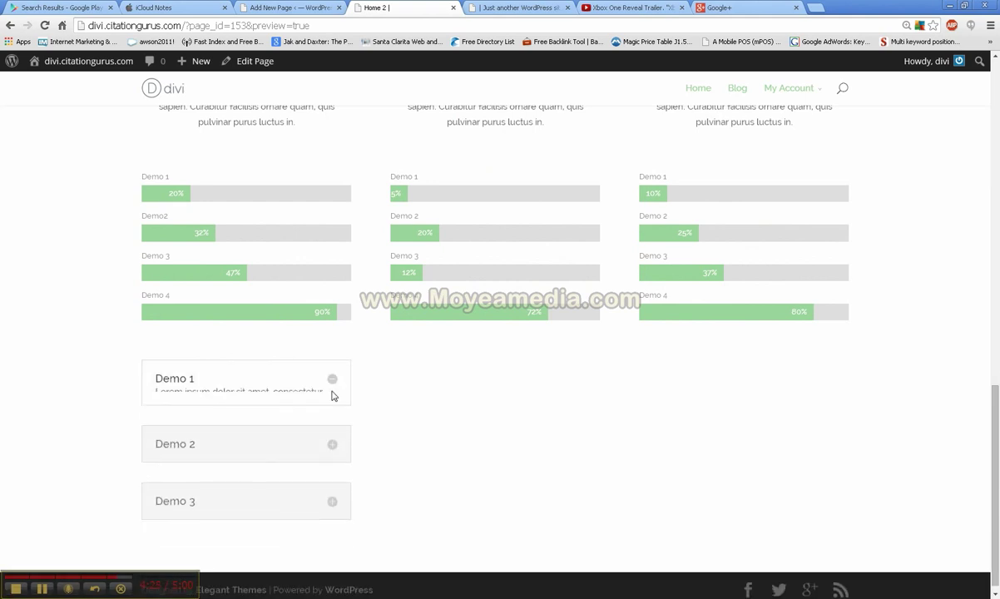
click(333, 439)
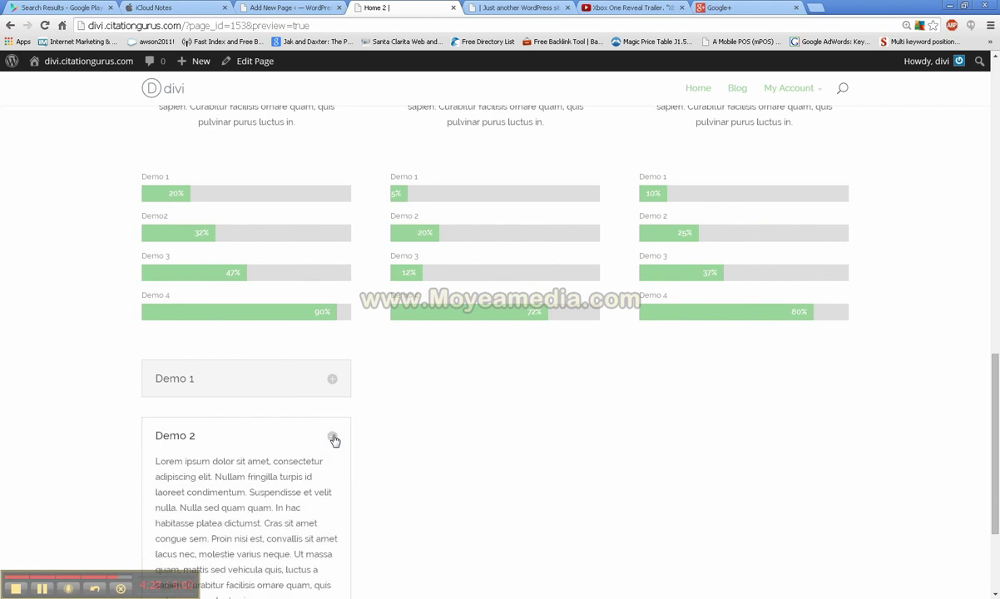
click(333, 438)
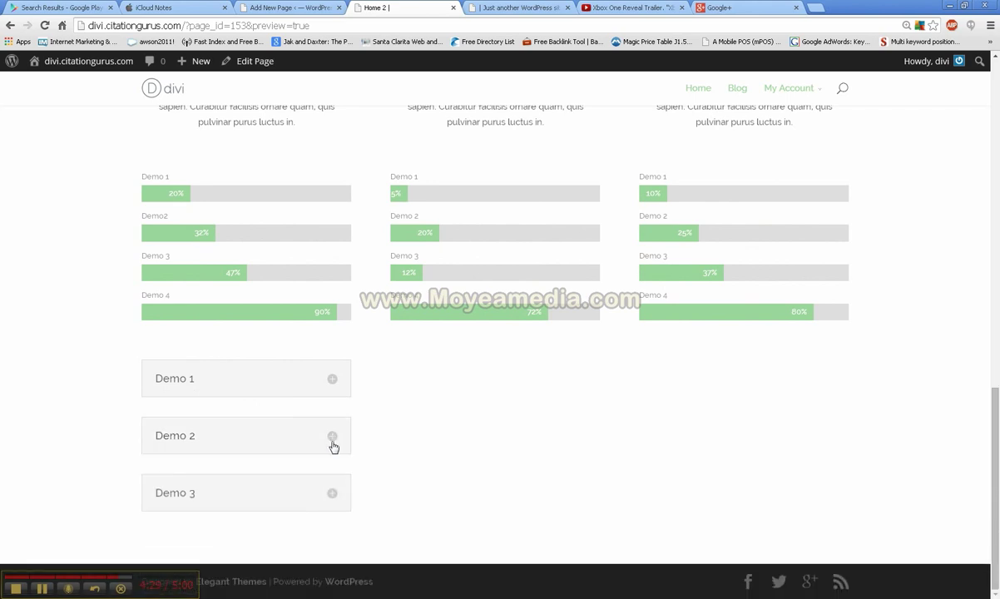
click(334, 500)
click(334, 498)
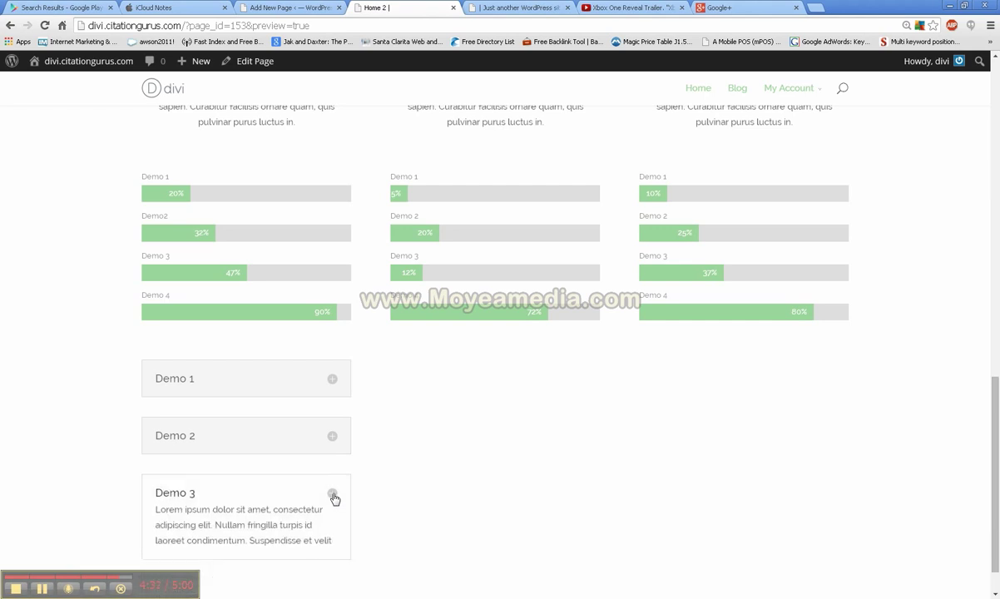